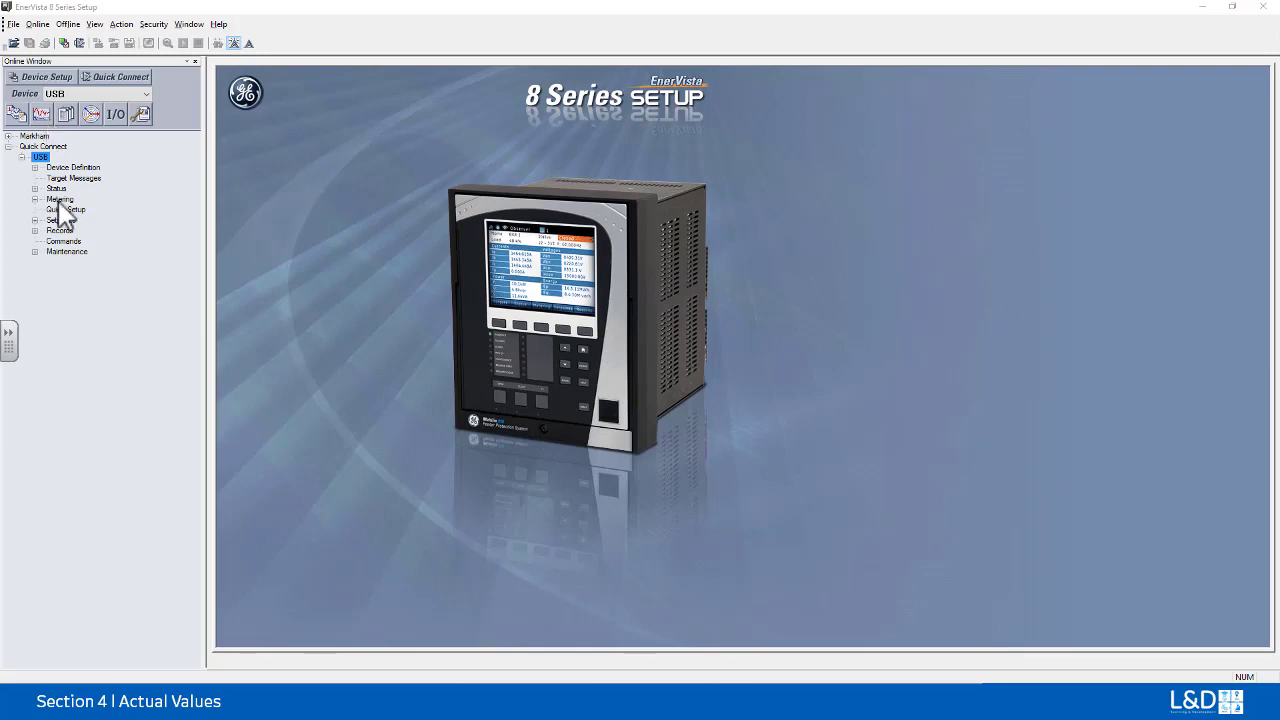
- Open the Events record of the USB device and move the event list clear of the records summary
left_click(70, 231)
left_click(35, 231)
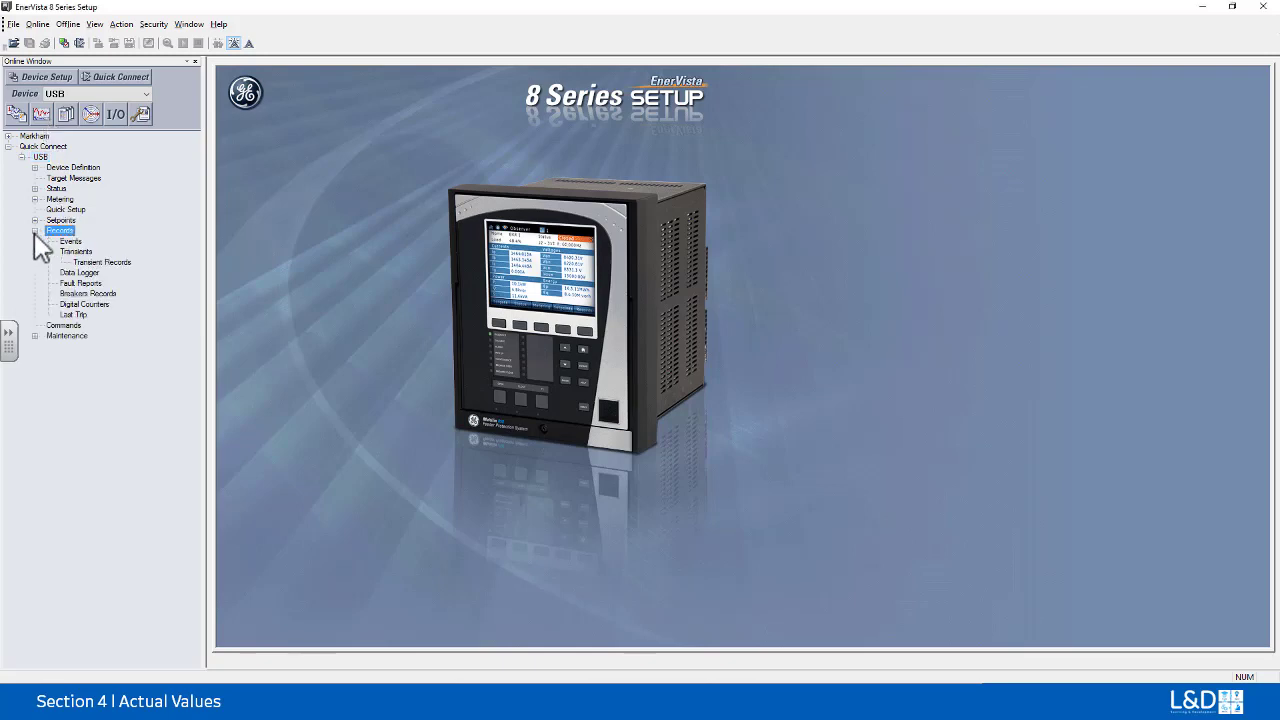
left_click(92, 262)
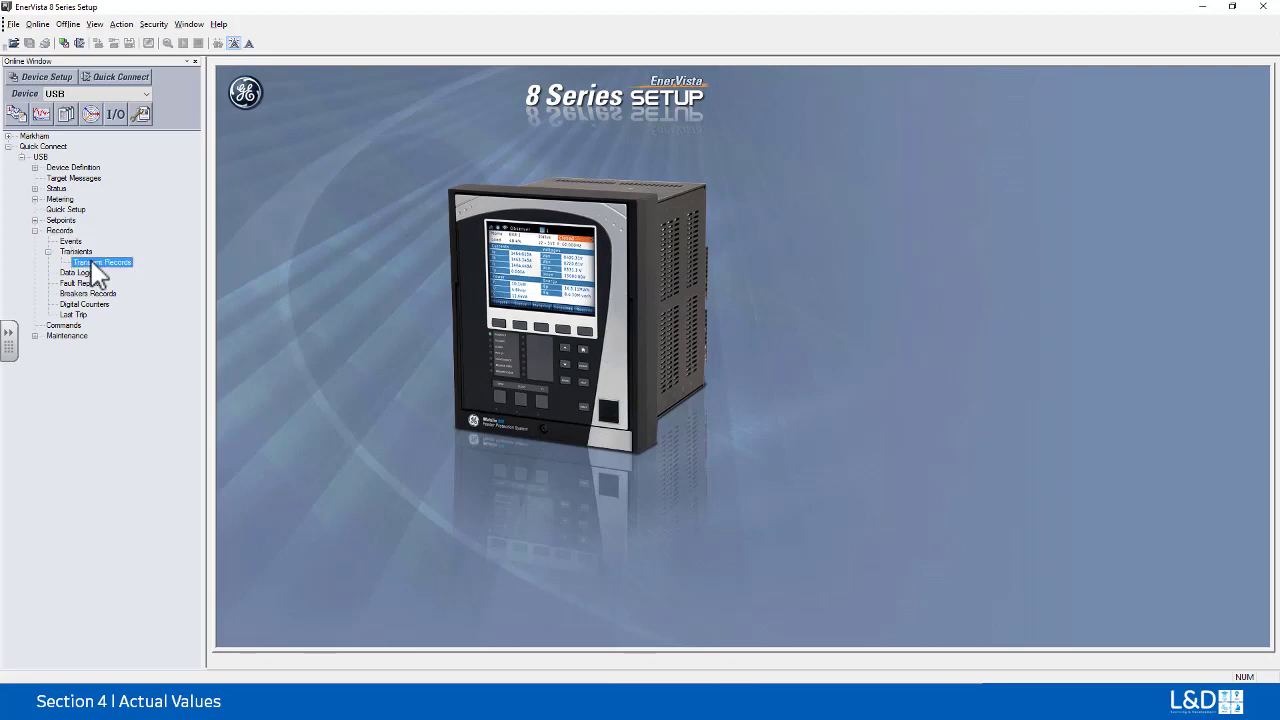
left_click(62, 94)
left_click(75, 242)
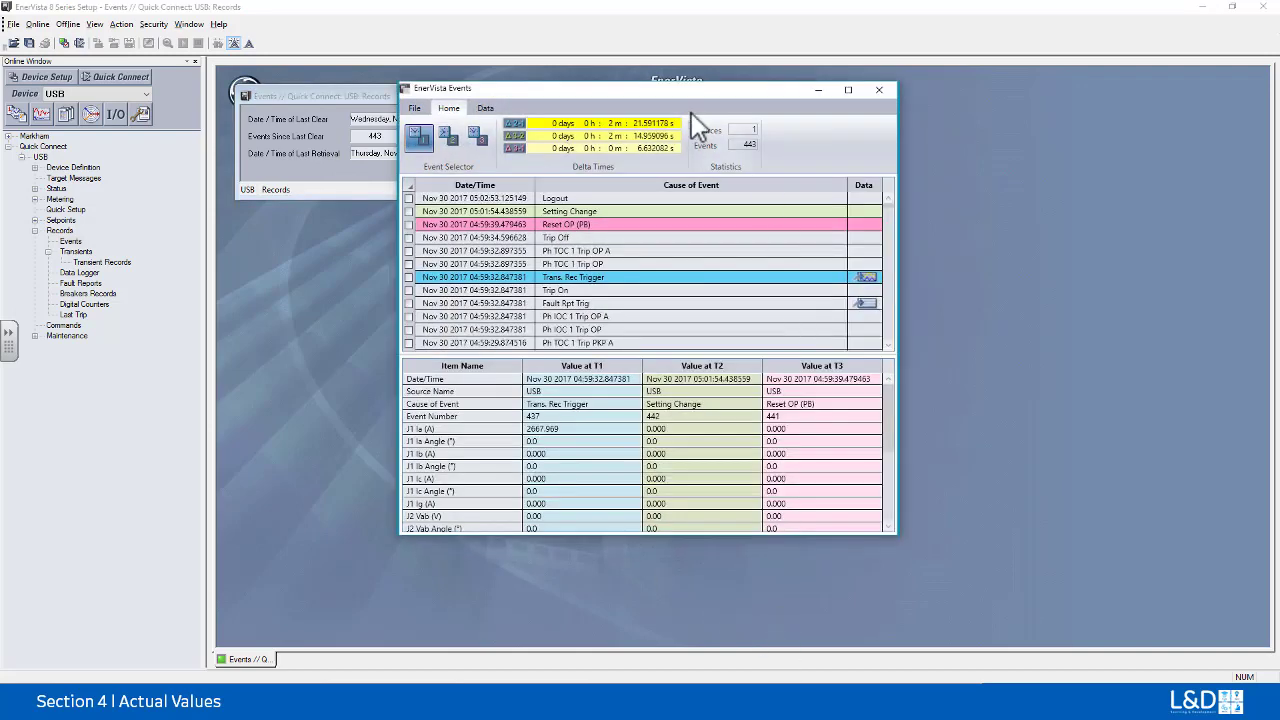
left_click_drag(675, 94, 792, 108)
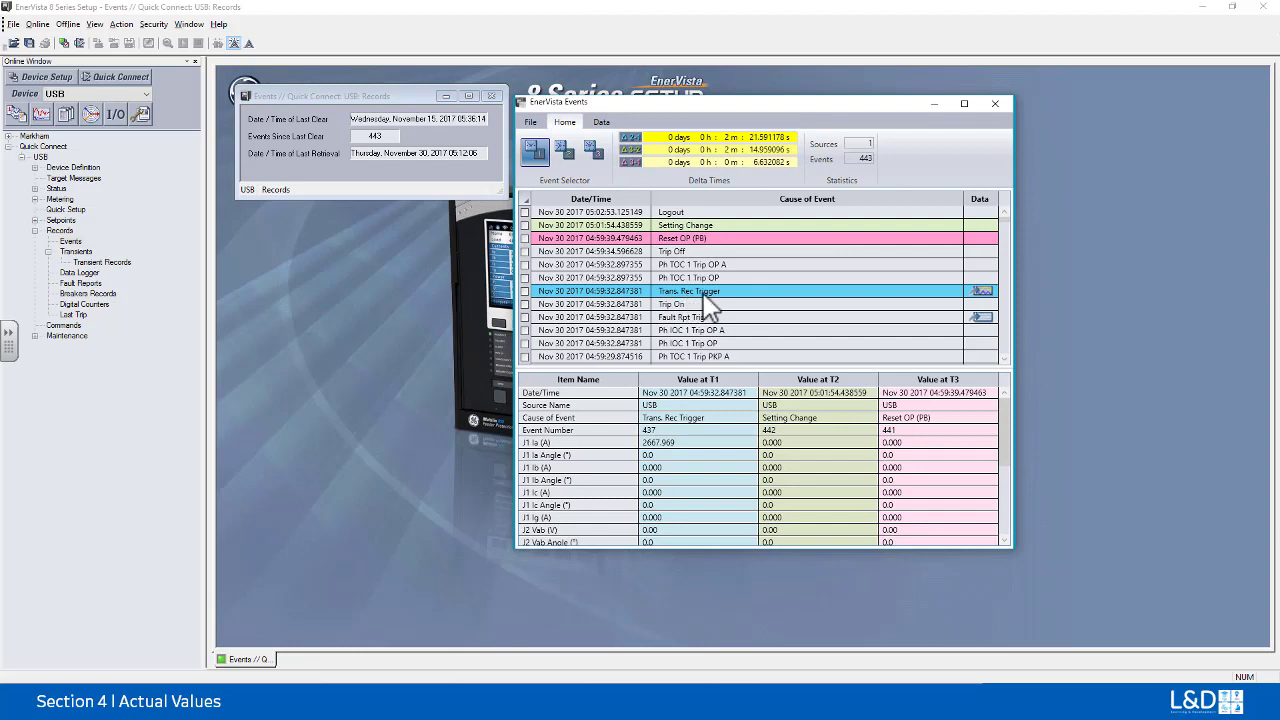
- Open the waveform linked to the Trans. Rec Trigger event, minimize the event list and enlarge the waveform around the trigger point
left_click(980, 292)
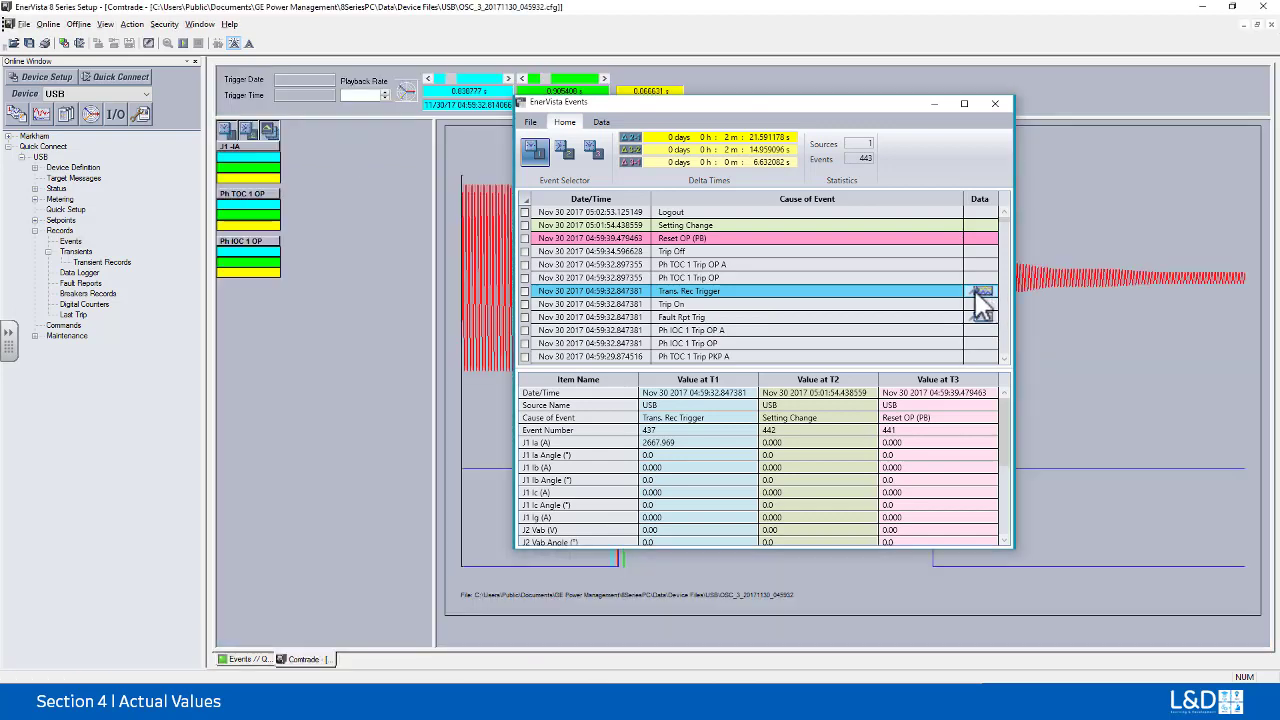
left_click(938, 104)
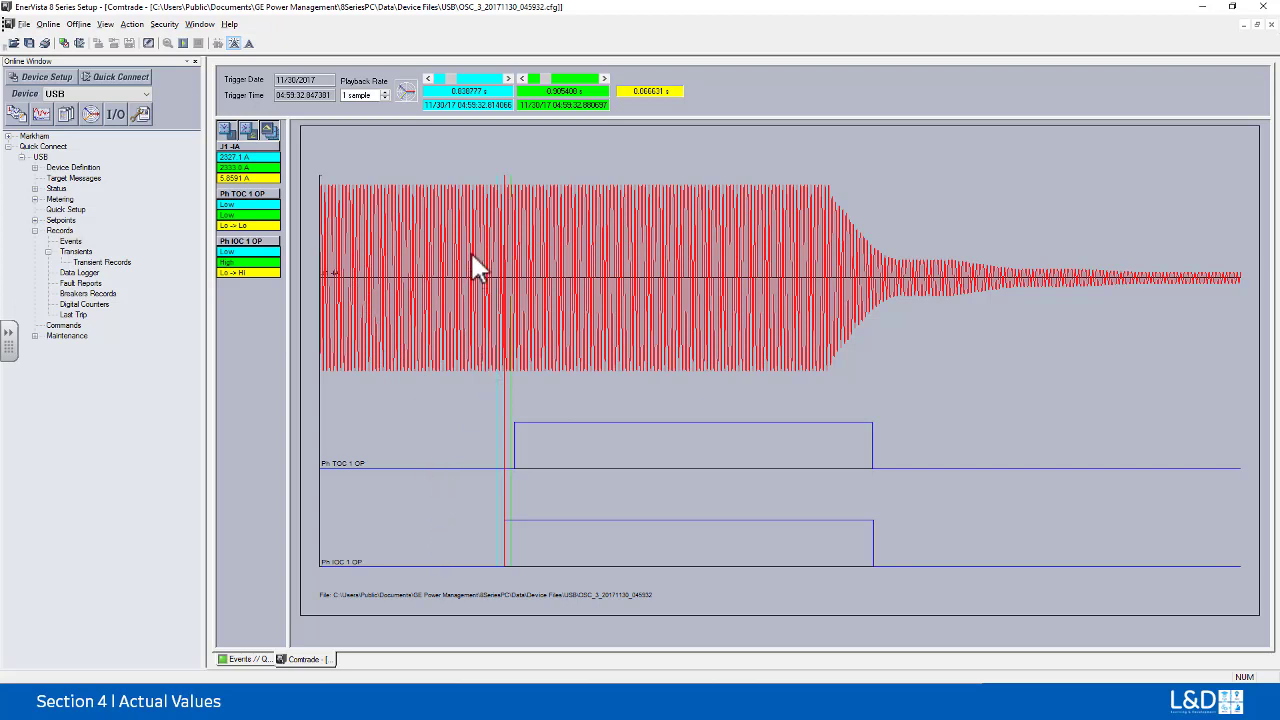
left_click_drag(472, 175, 539, 577)
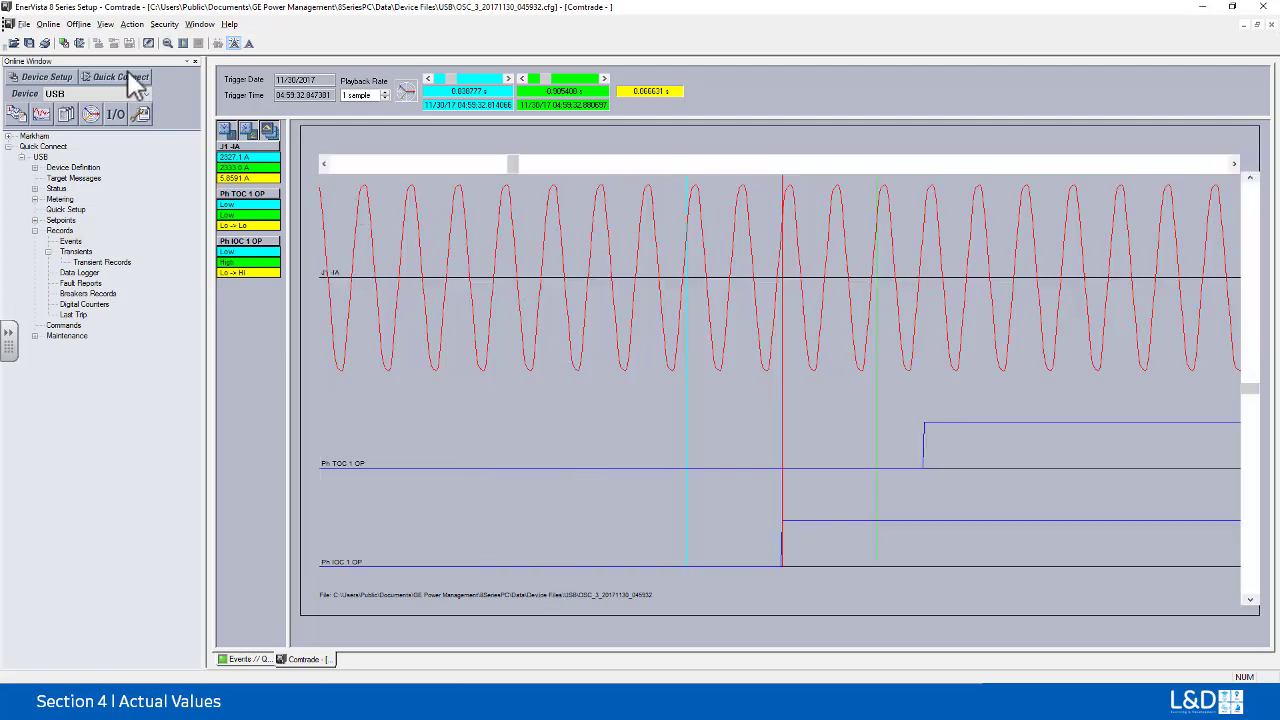
- In the Comtrade setup, set the display order of analog channel J1-IB to Automatic and apply it to the graph
left_click(149, 44)
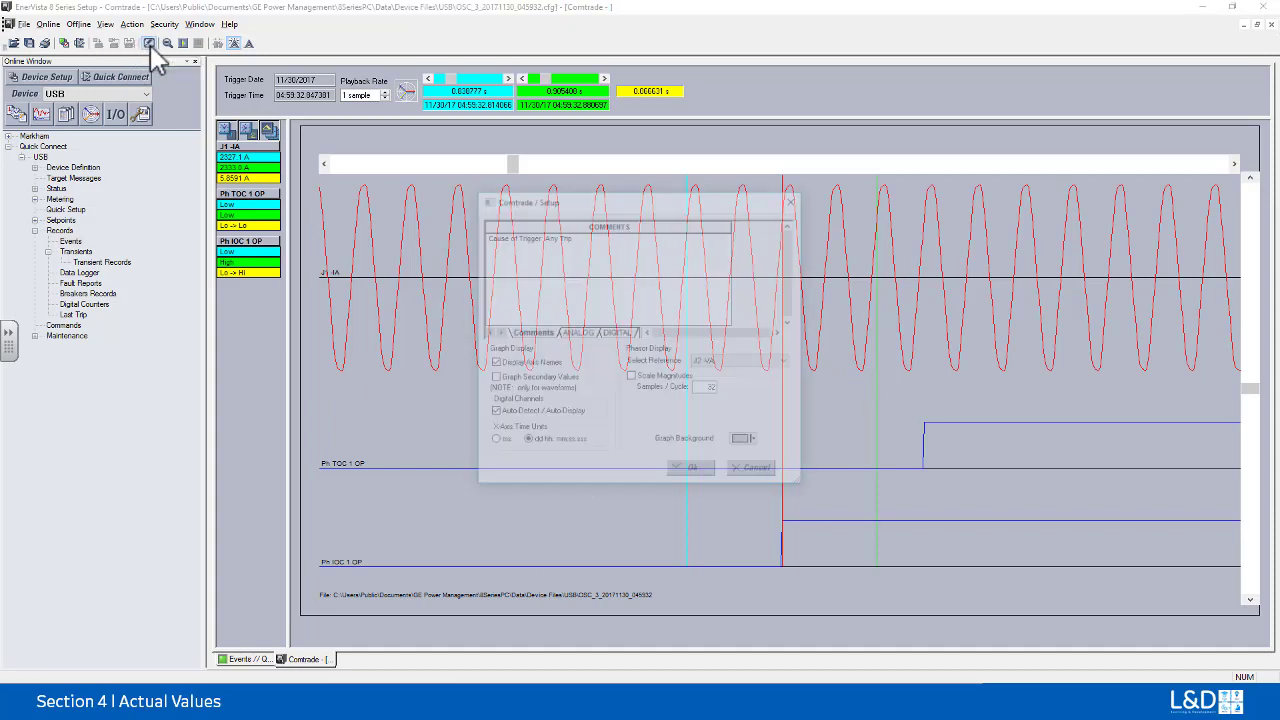
left_click(577, 334)
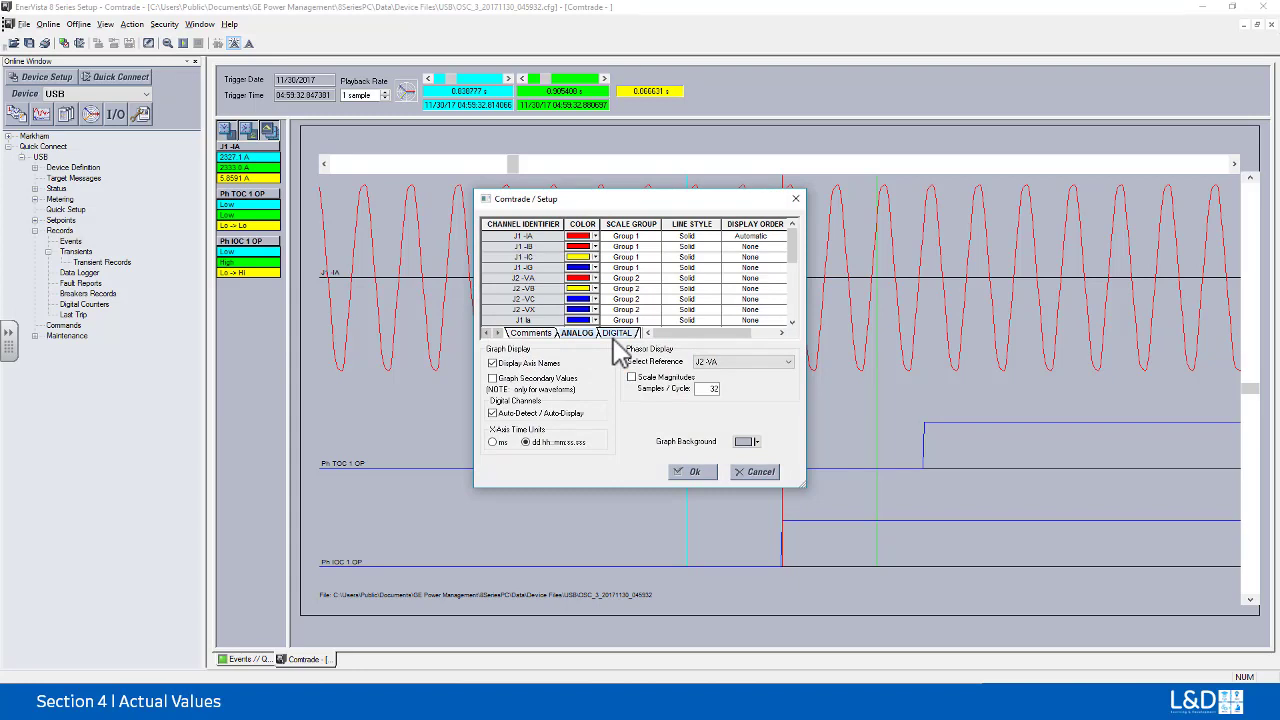
left_click(613, 335)
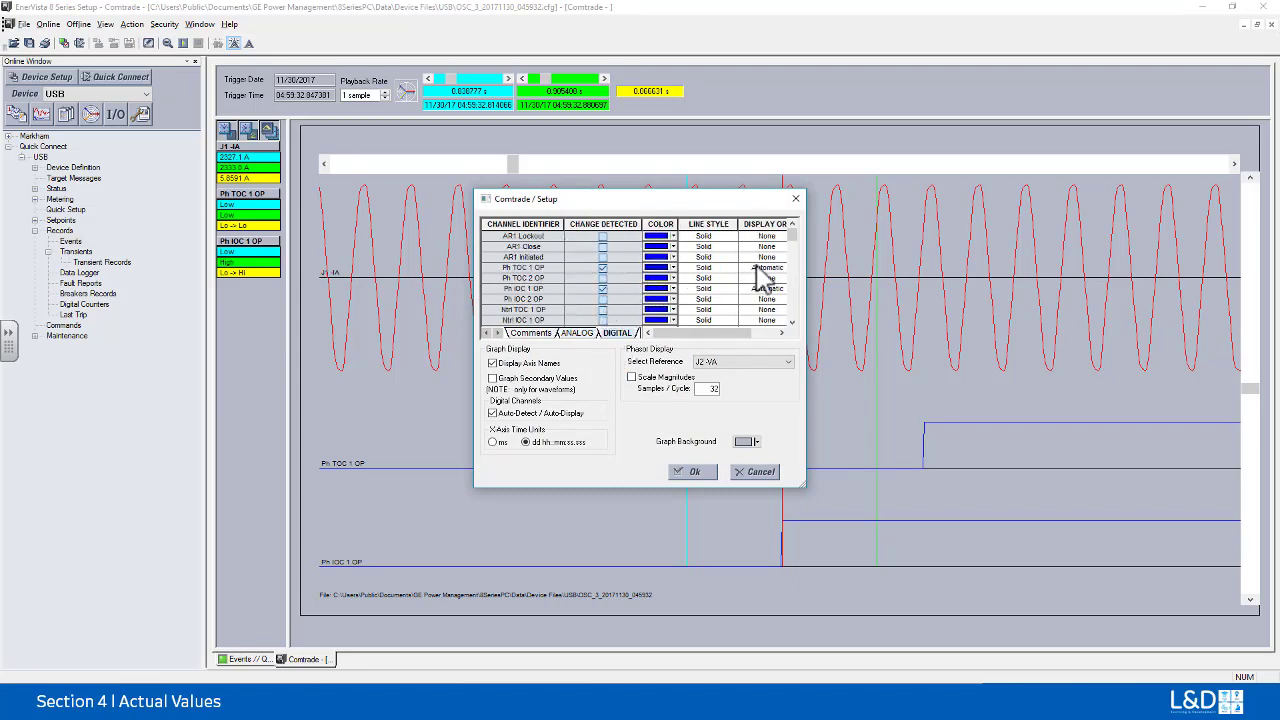
left_click(580, 333)
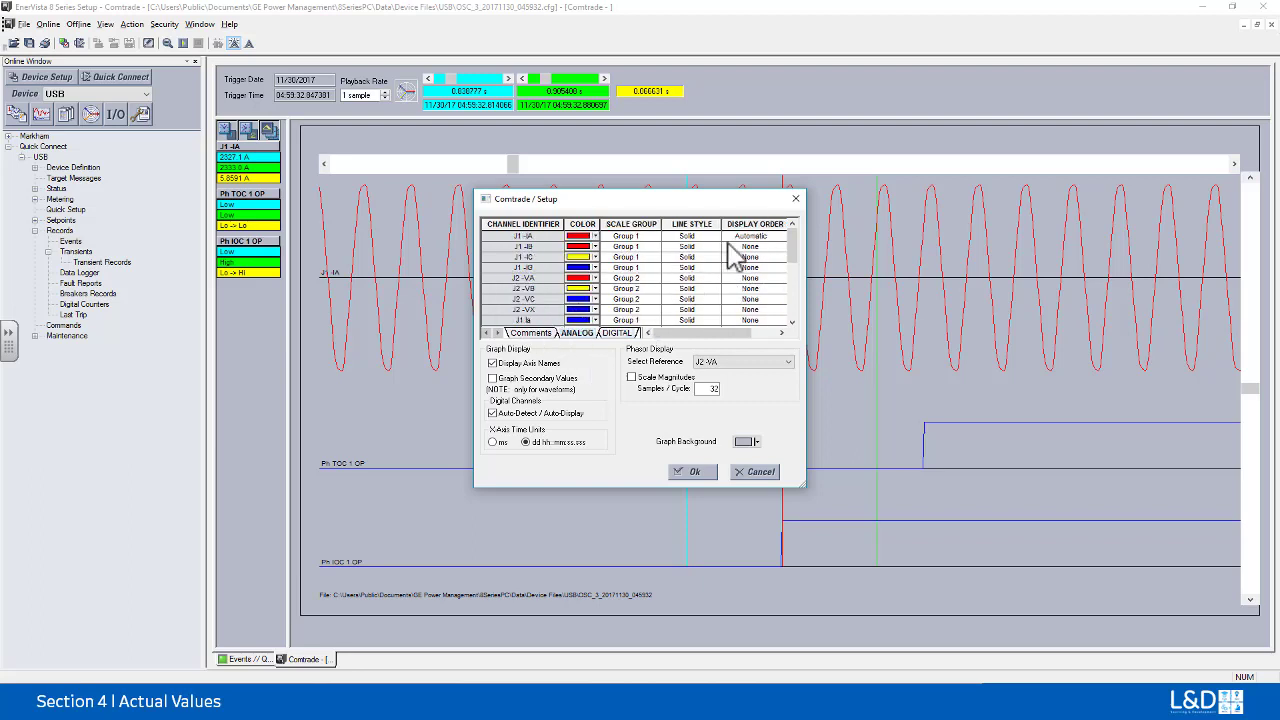
left_click(785, 247)
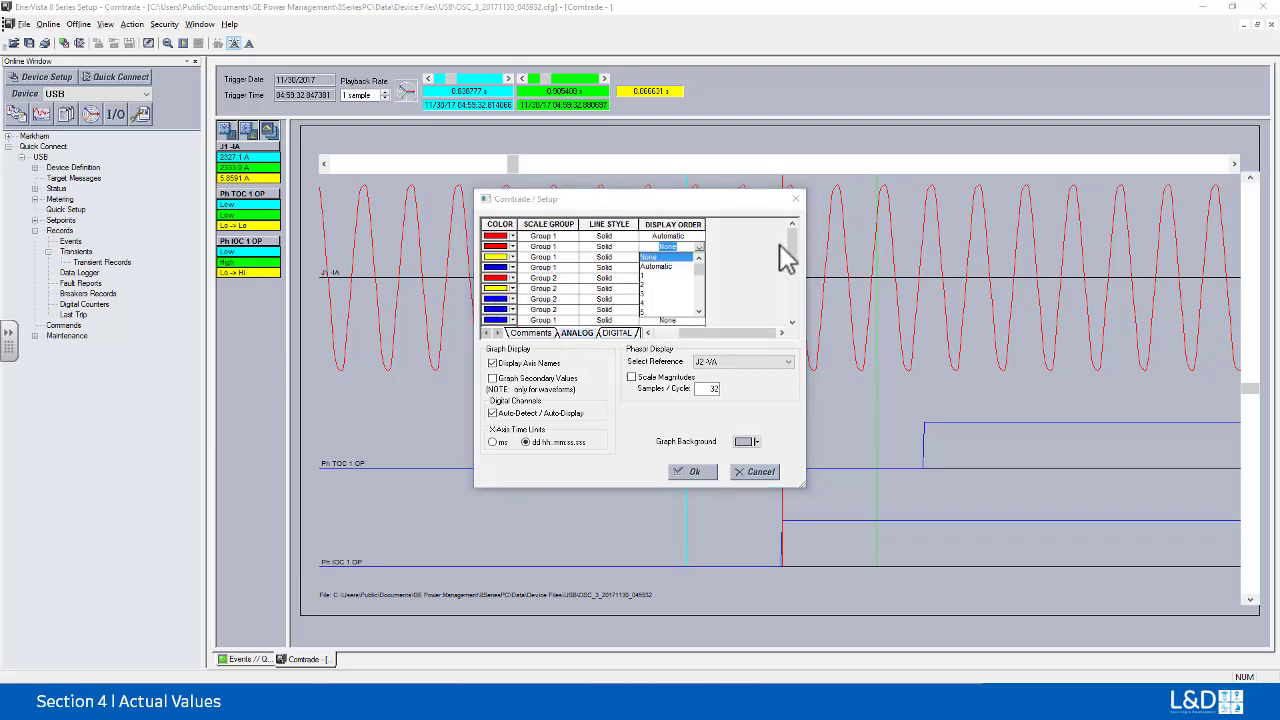
left_click(670, 266)
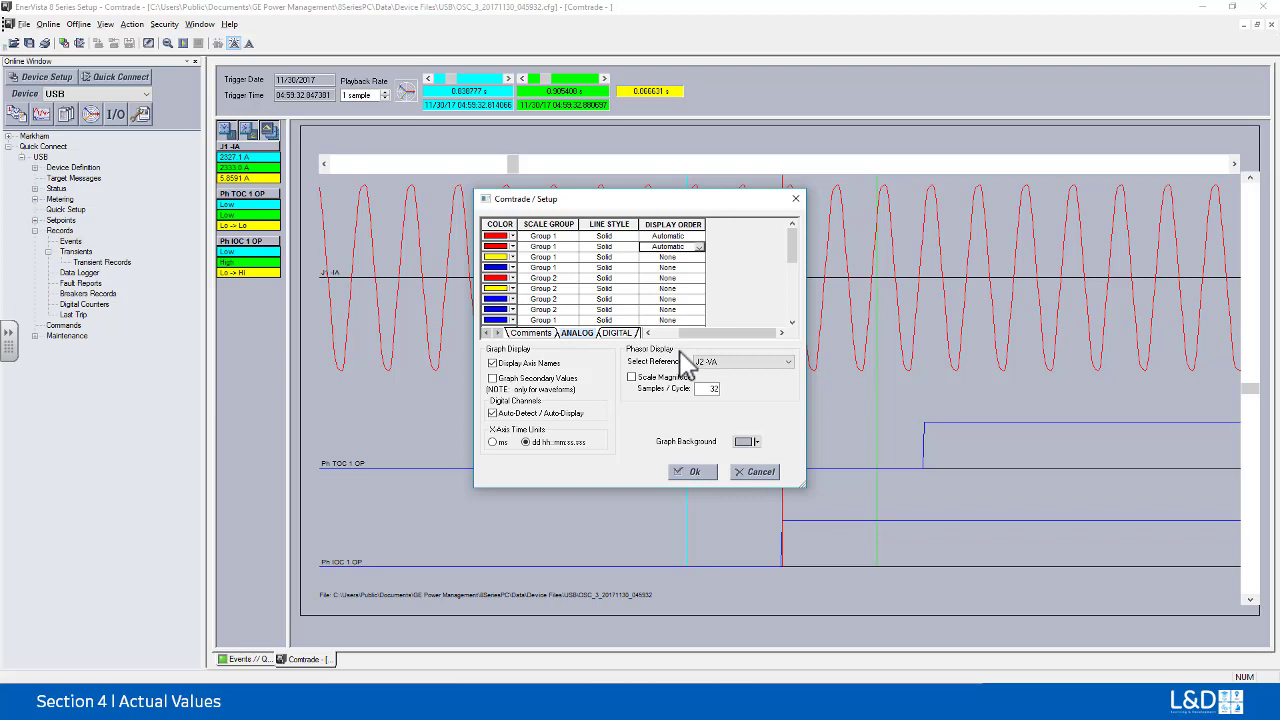
left_click(692, 474)
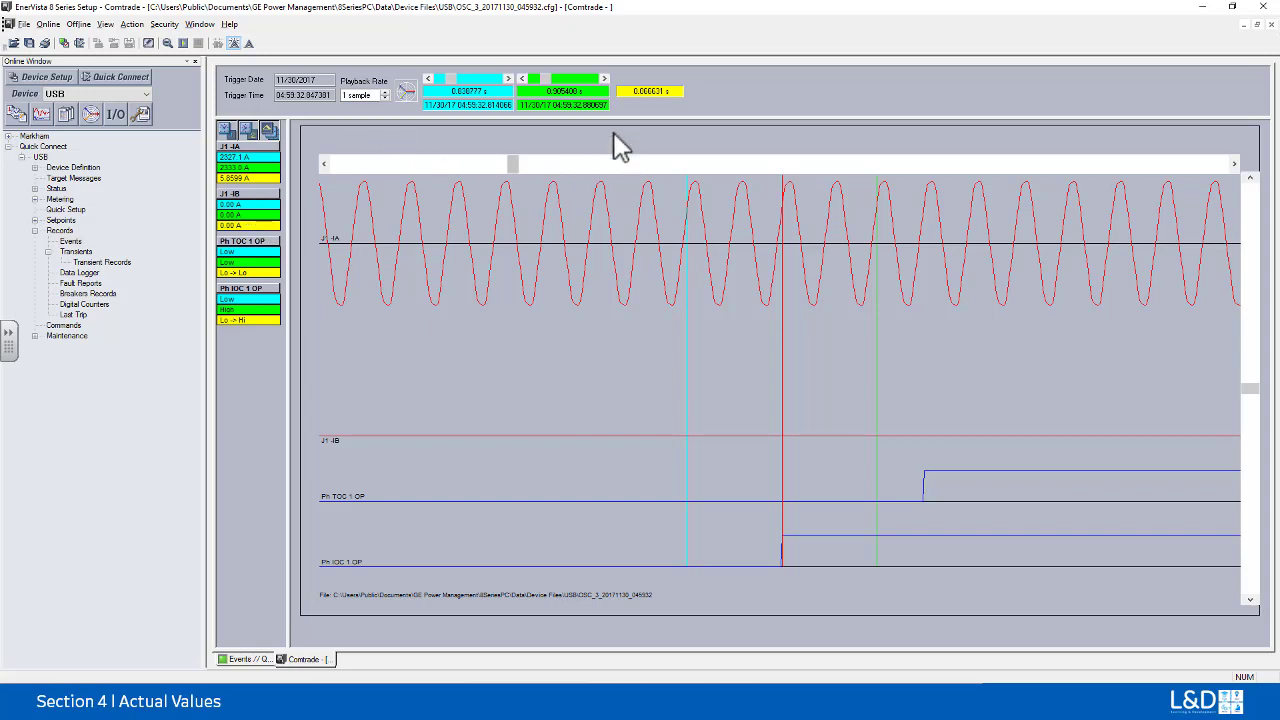
- Close the Comtrade and Events views and open the Transient Recorder settings in the USB device's Device setpoints
left_click(1270, 24)
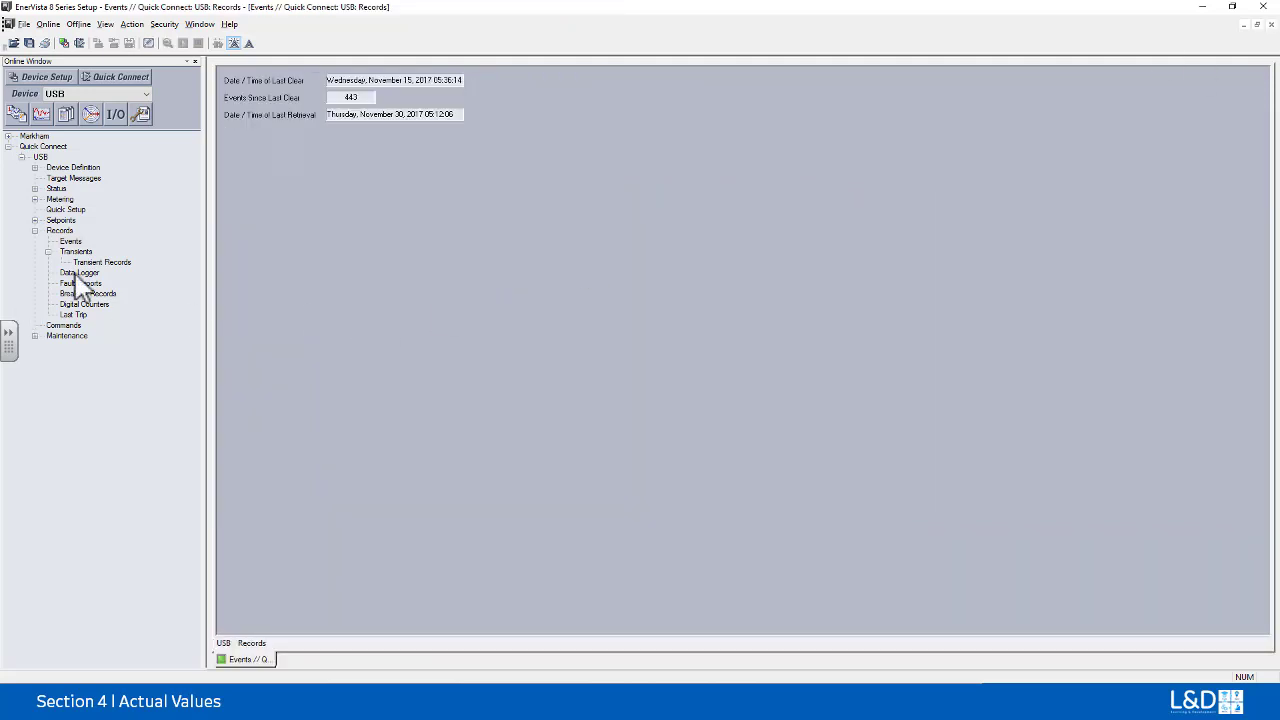
left_click(1271, 24)
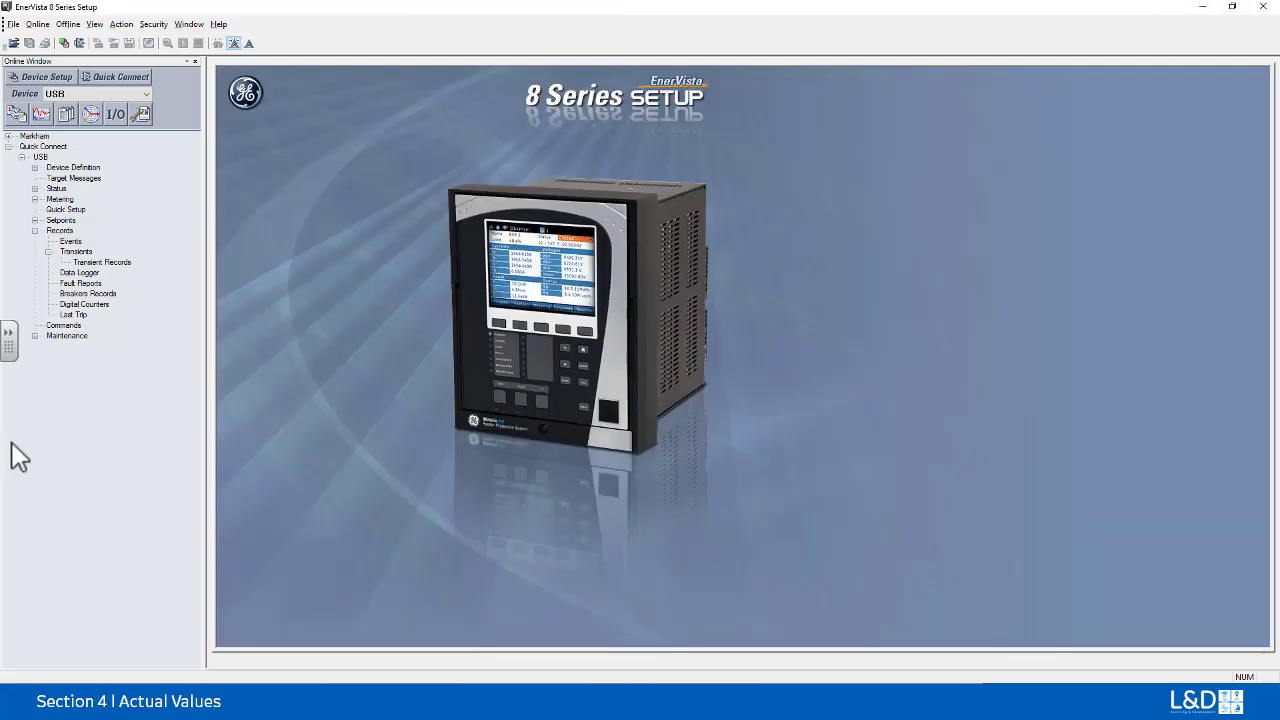
double_click(60, 221)
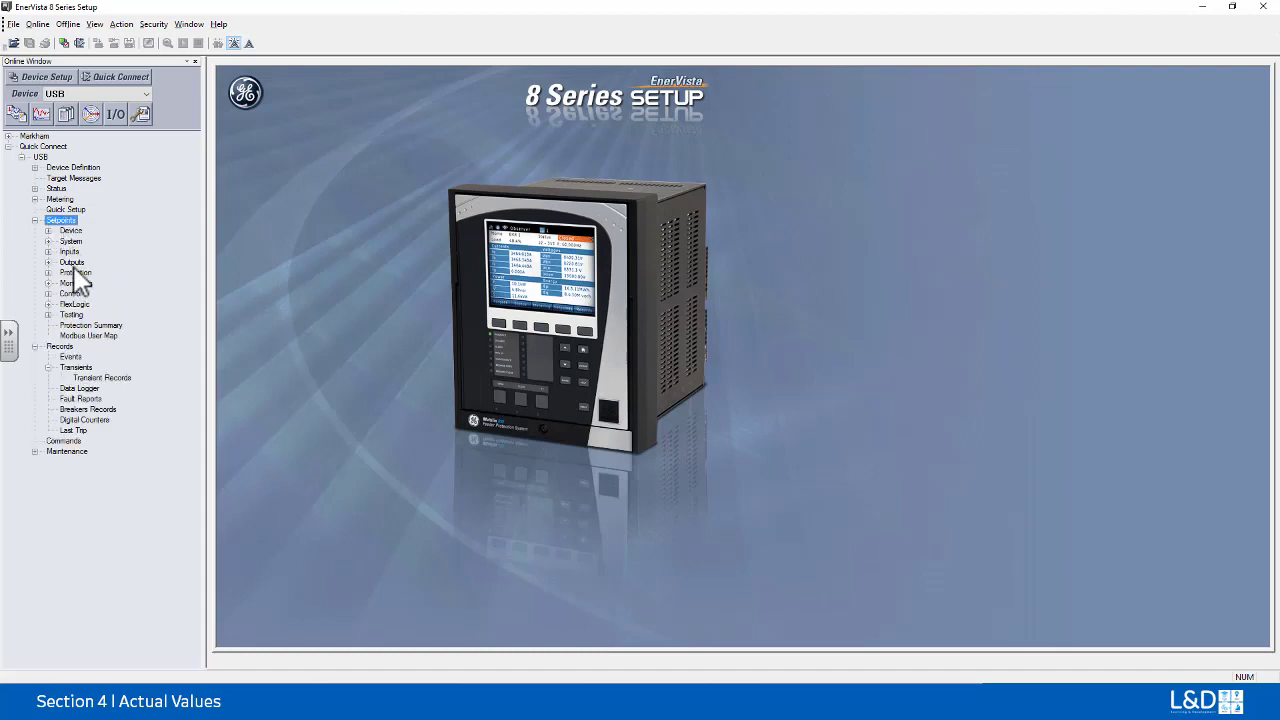
double_click(66, 231)
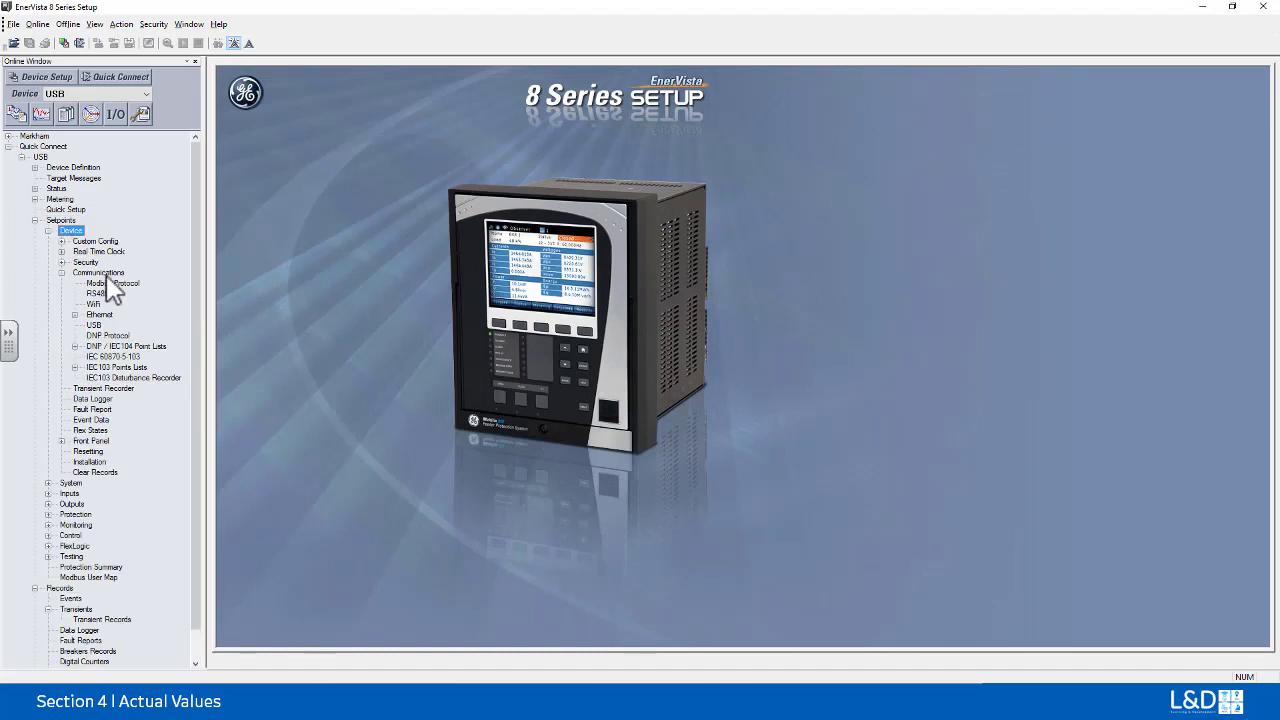
double_click(93, 388)
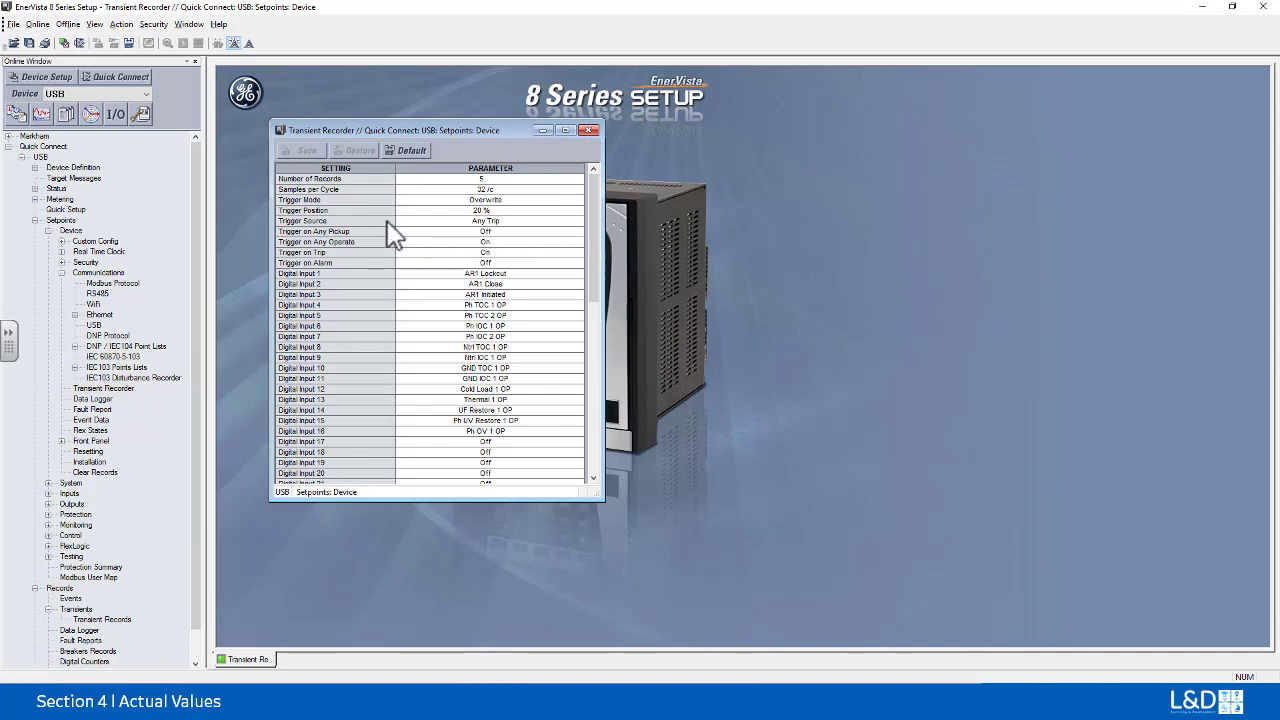
- Examine the available Trigger Source options in the Transient Recorder settings, keeping Any Trip
left_click(578, 221)
left_click(579, 221)
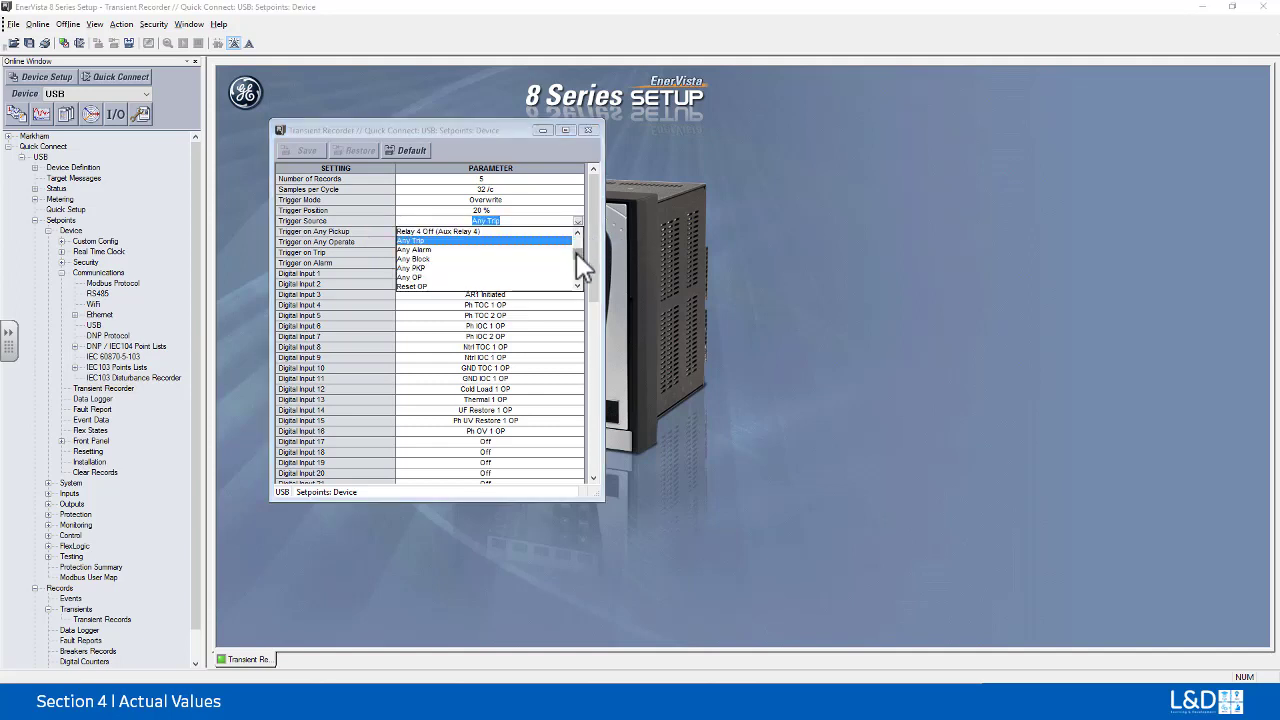
left_click_drag(576, 252, 572, 239)
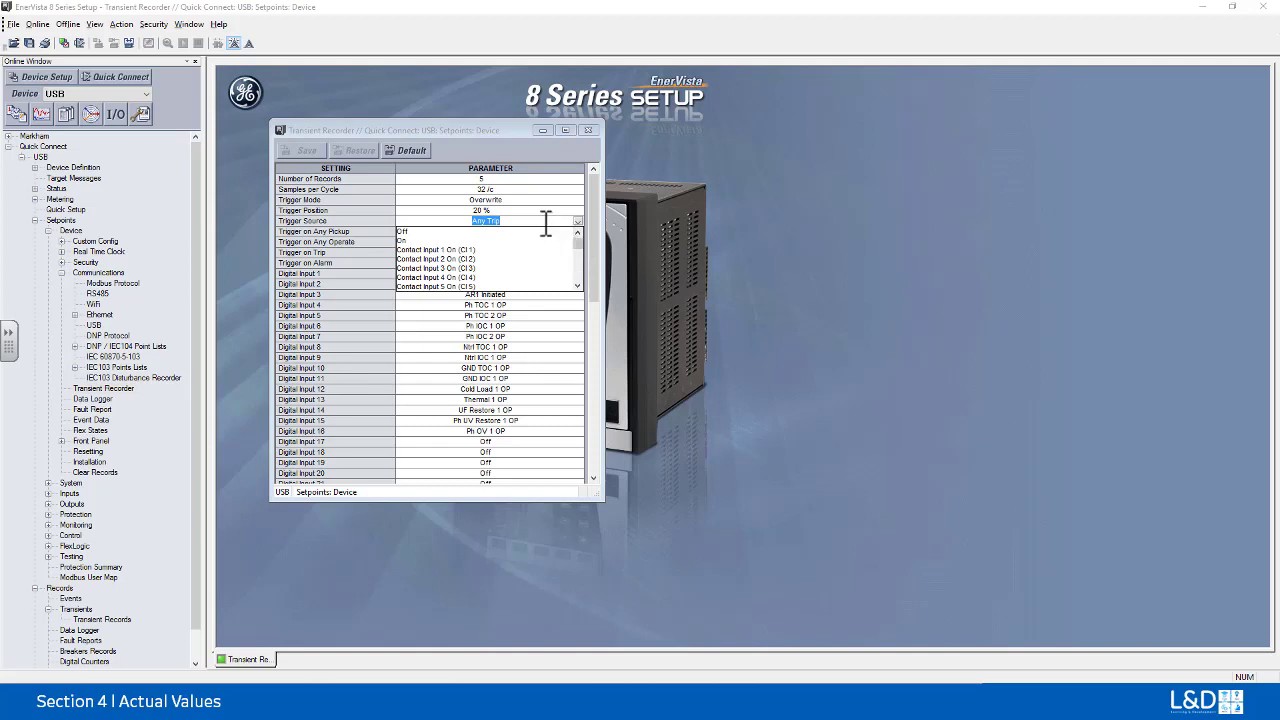
left_click(546, 219)
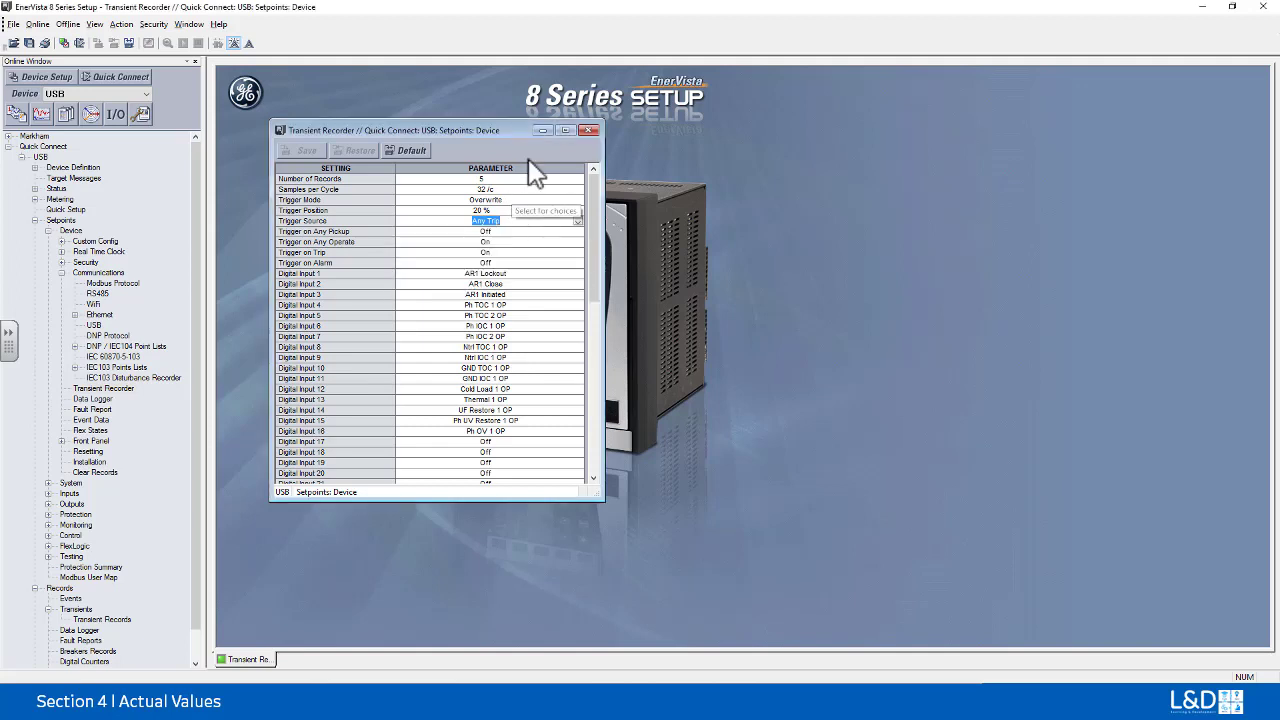
- Examine the options for Samples per Cycle and Trigger Mode, keeping 32 /c and Overwrite
left_click(578, 190)
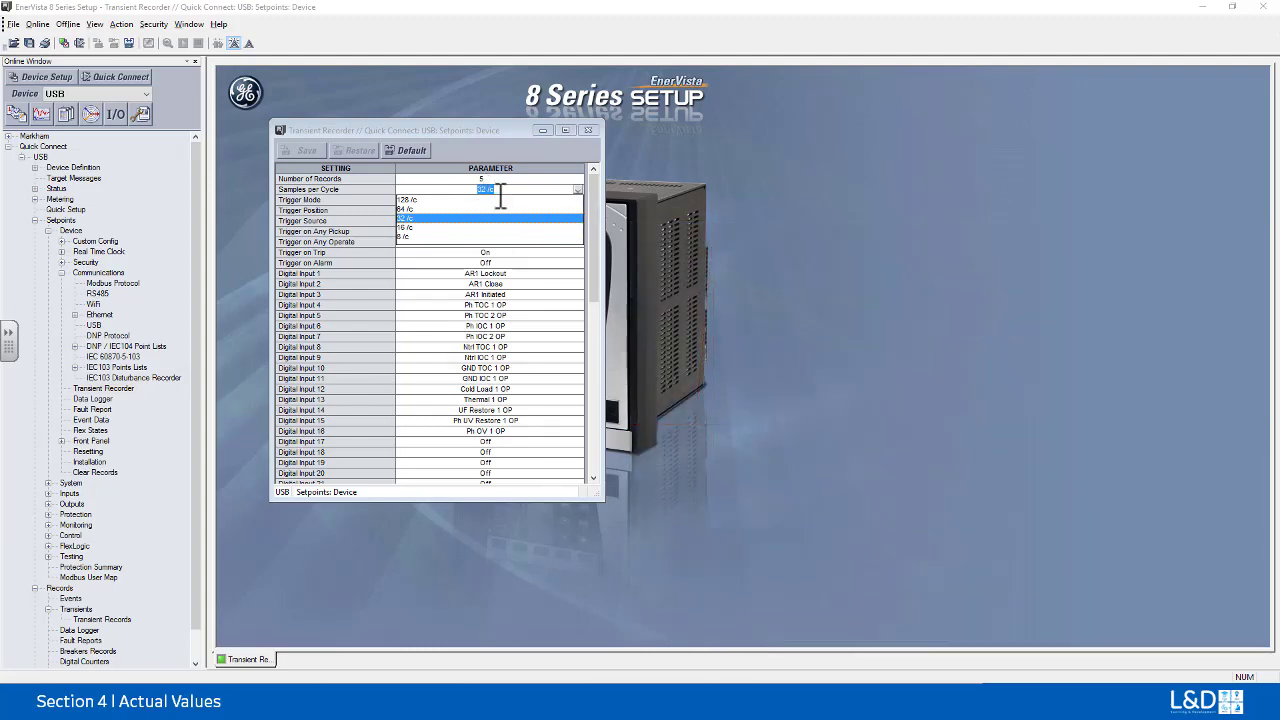
left_click(479, 218)
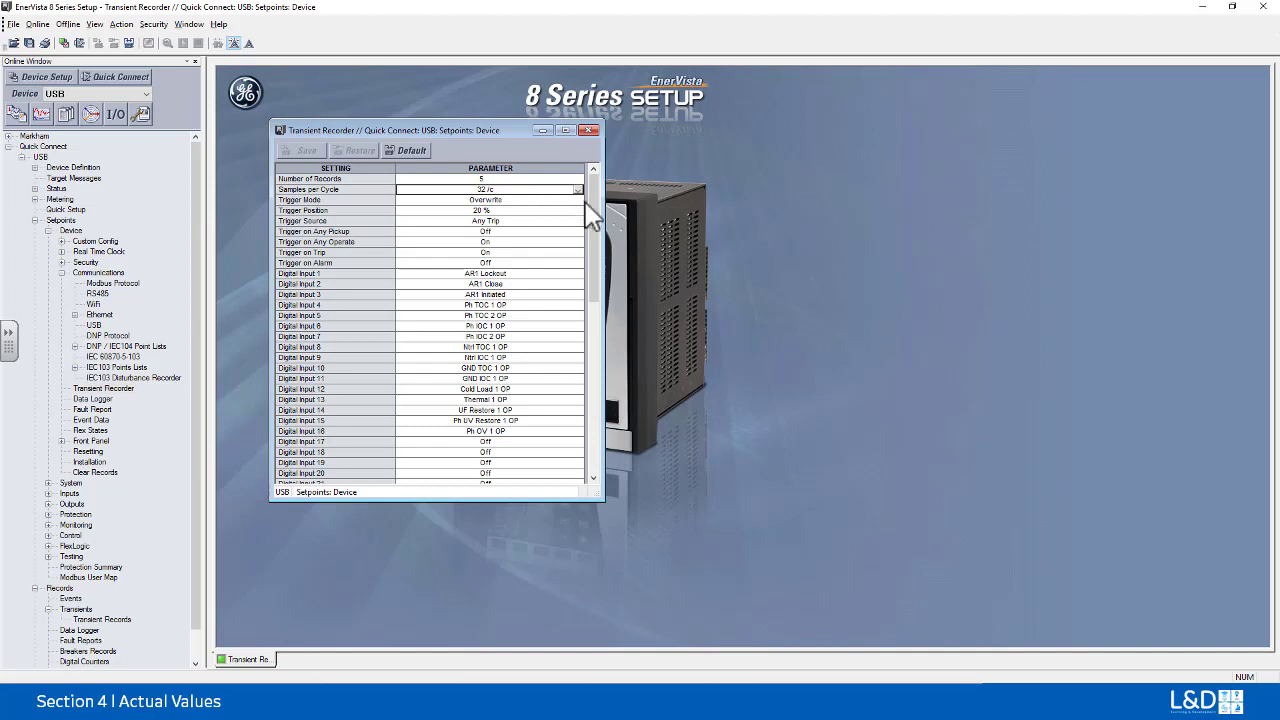
left_click(578, 200)
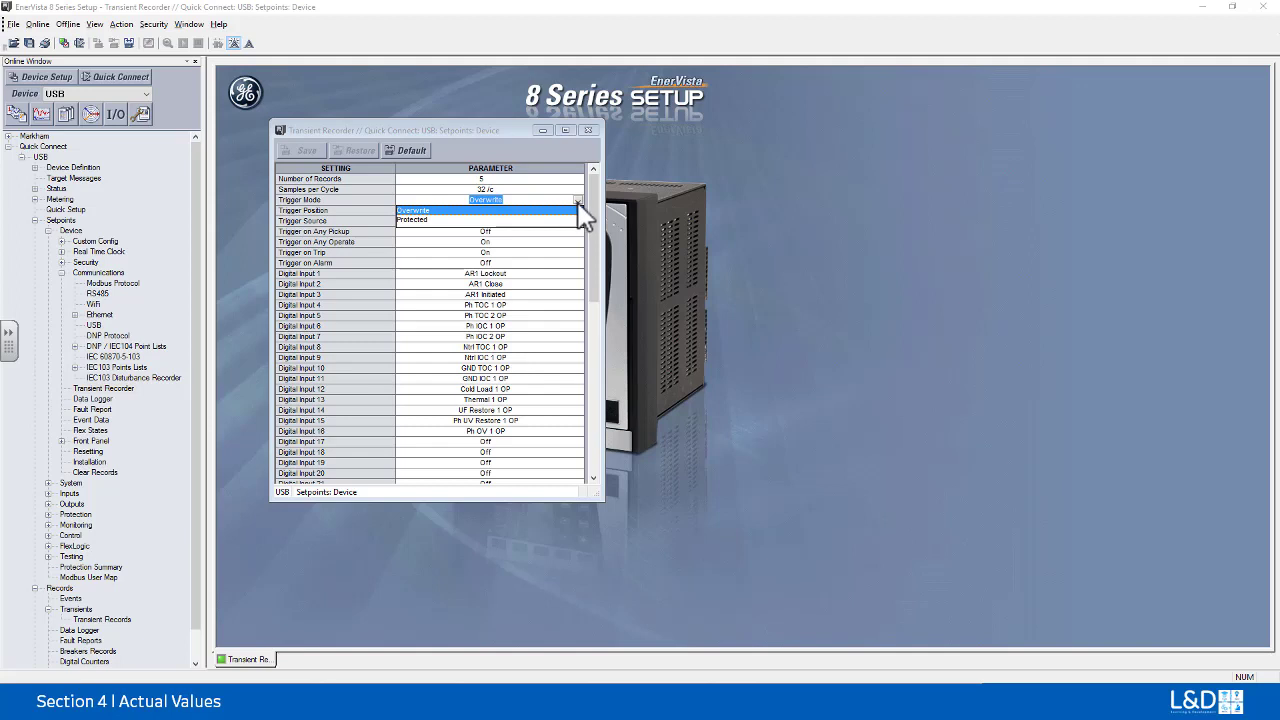
left_click(578, 201)
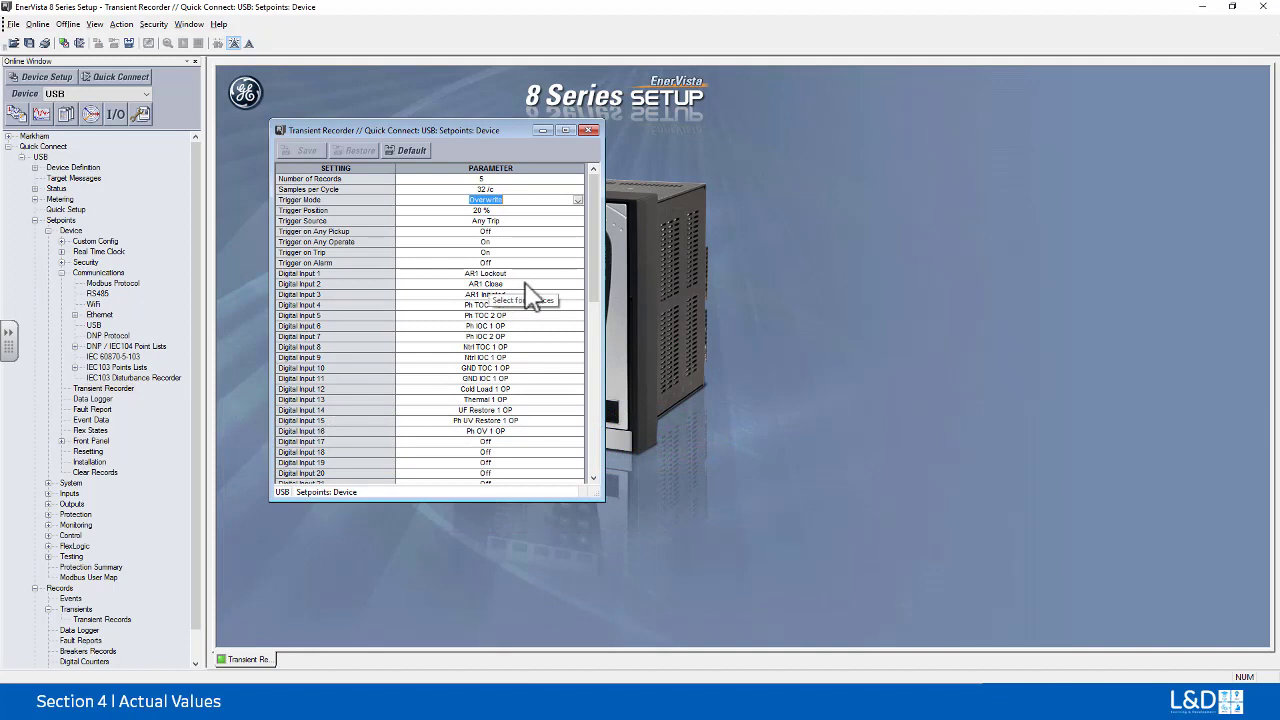
- Review the digital and analog input assignments in the Transient Recorder settings
left_click_drag(598, 275, 616, 440)
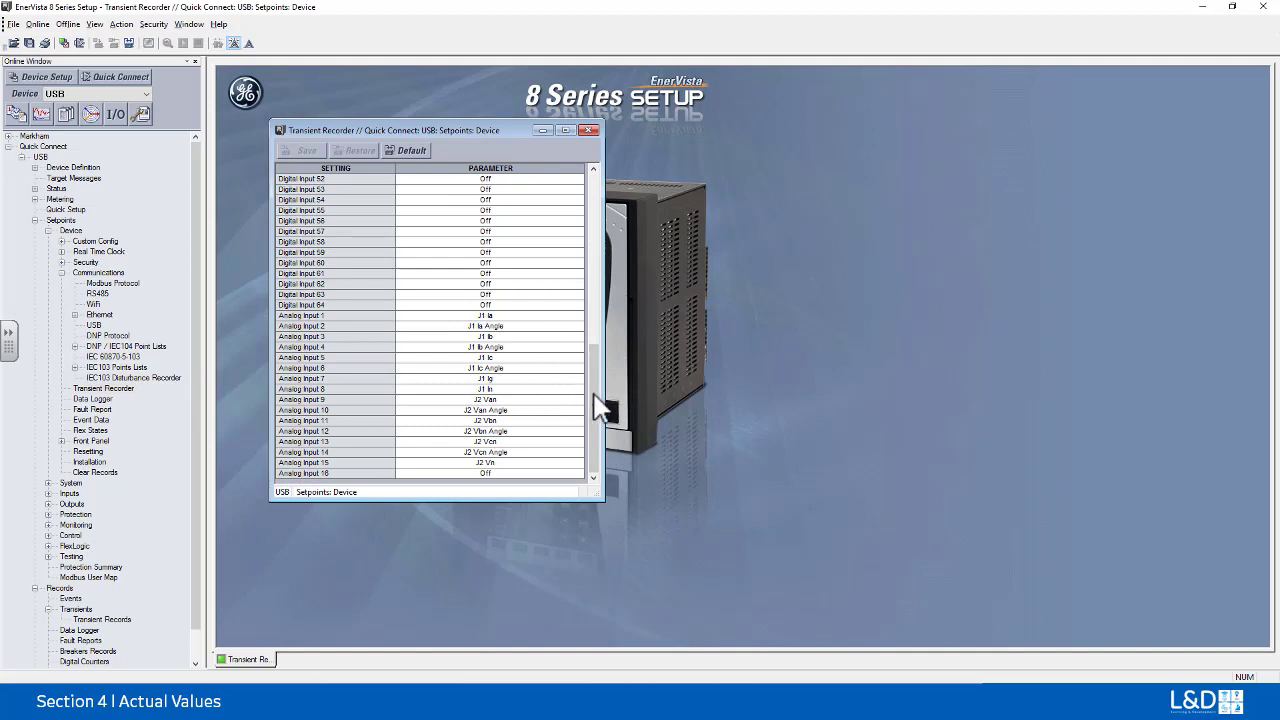
left_click_drag(594, 400, 591, 362)
scroll(578, 265, "up", 5)
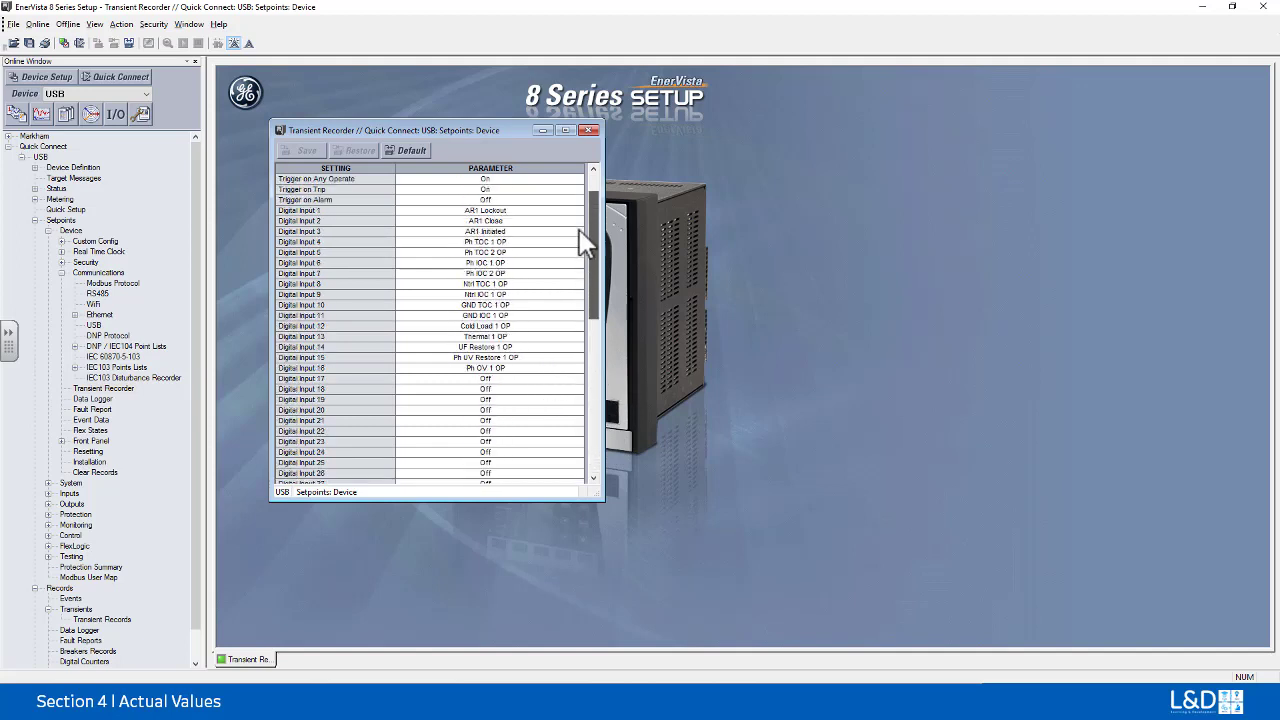